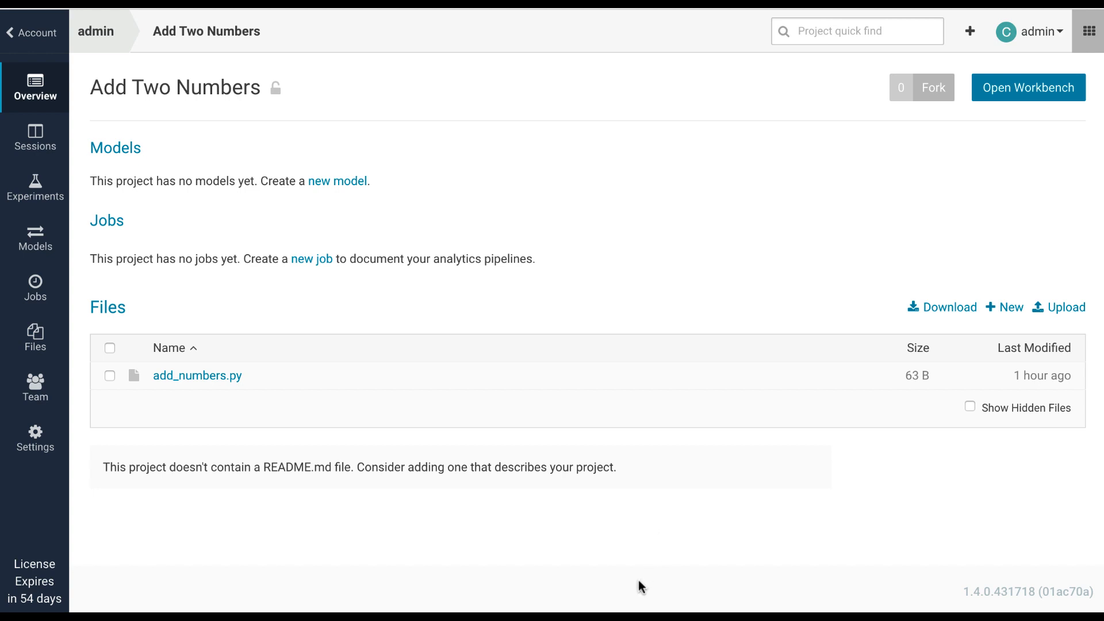
Step: Open add_numbers.py in the workbench and launch a Python 3 session with 1 vCPU / 2 GiB Memory
click(216, 376)
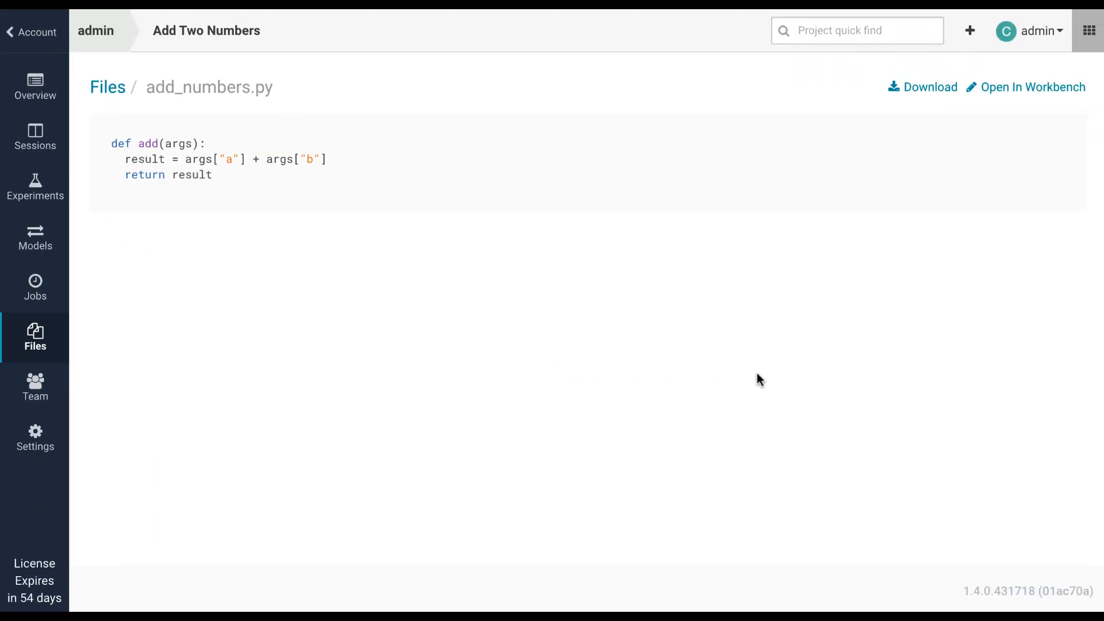
click(1013, 87)
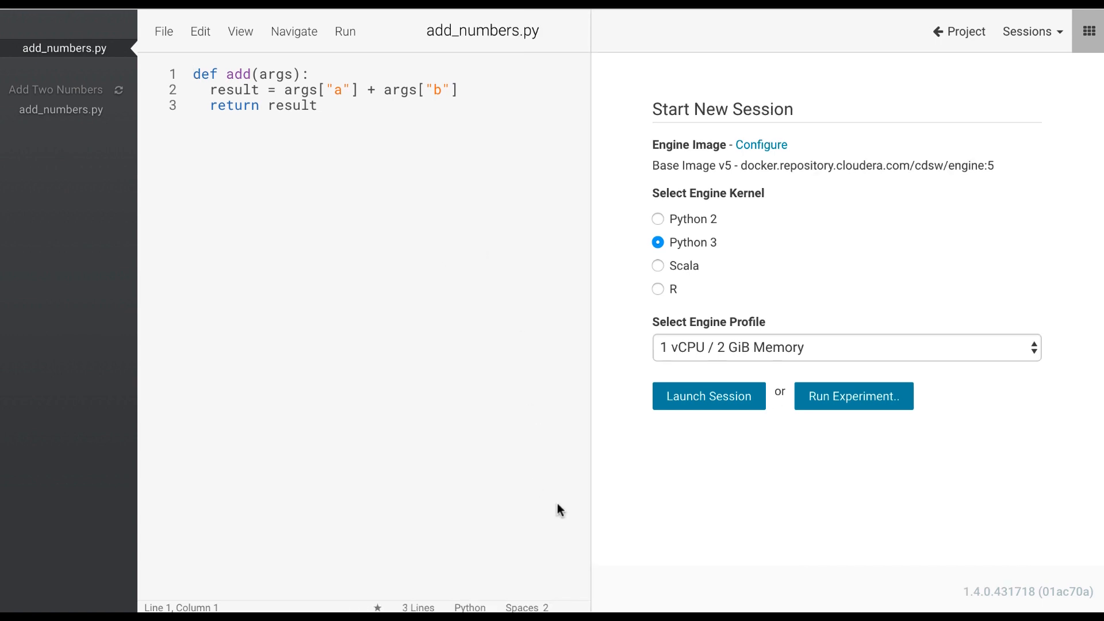
click(701, 396)
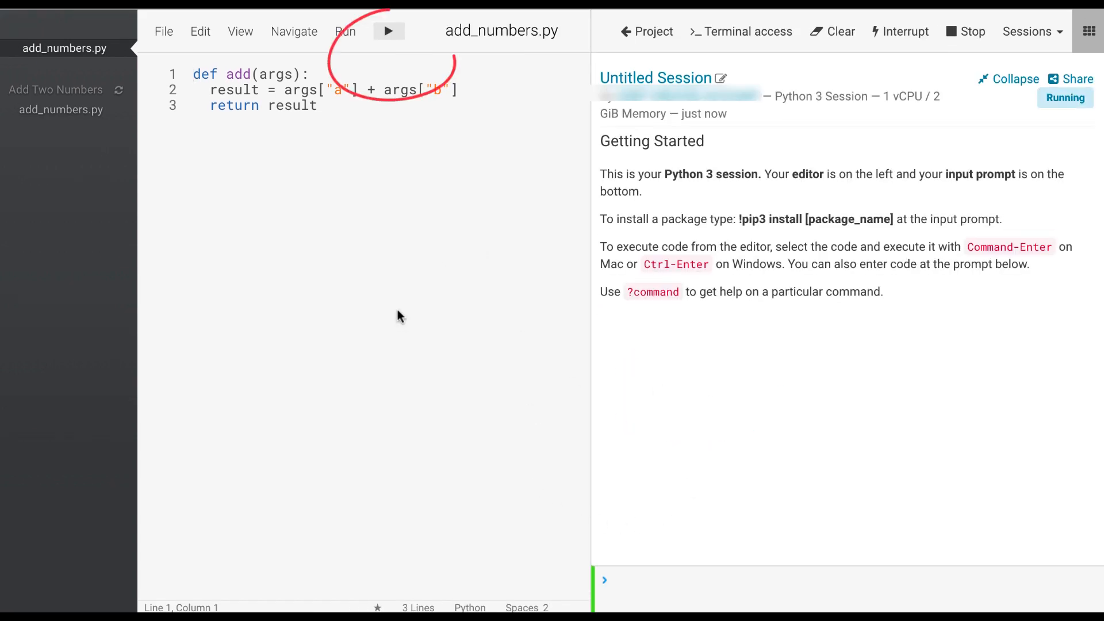
Step: Run the add_numbers.py script in the session and call add({"a":3,"b":6}) to try the function
click(389, 24)
text(add()
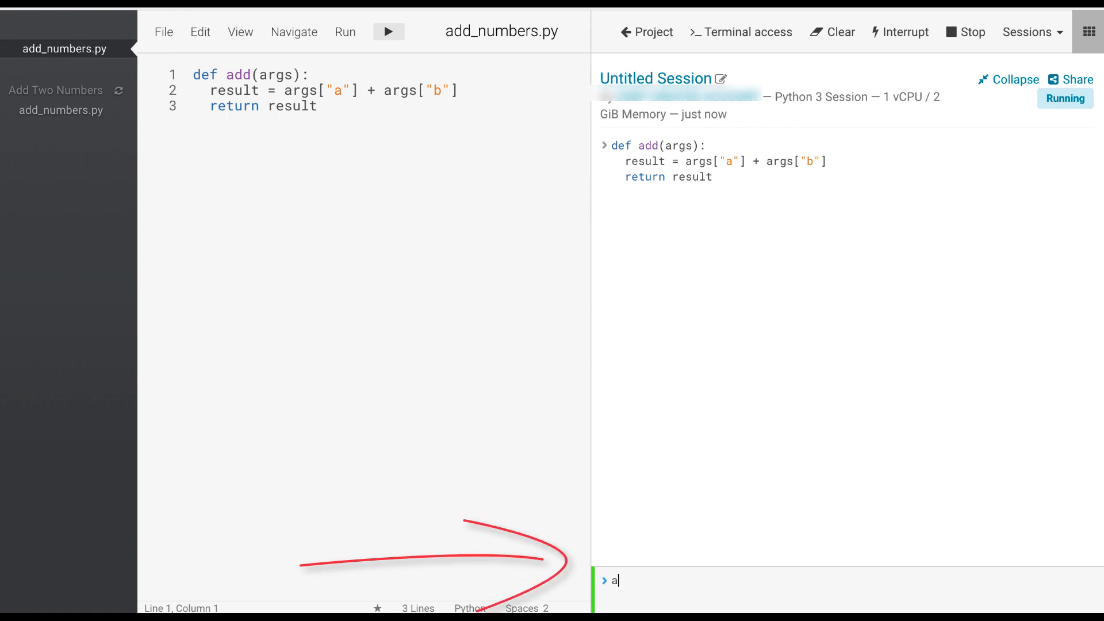
text({"a":3,"b":6}))
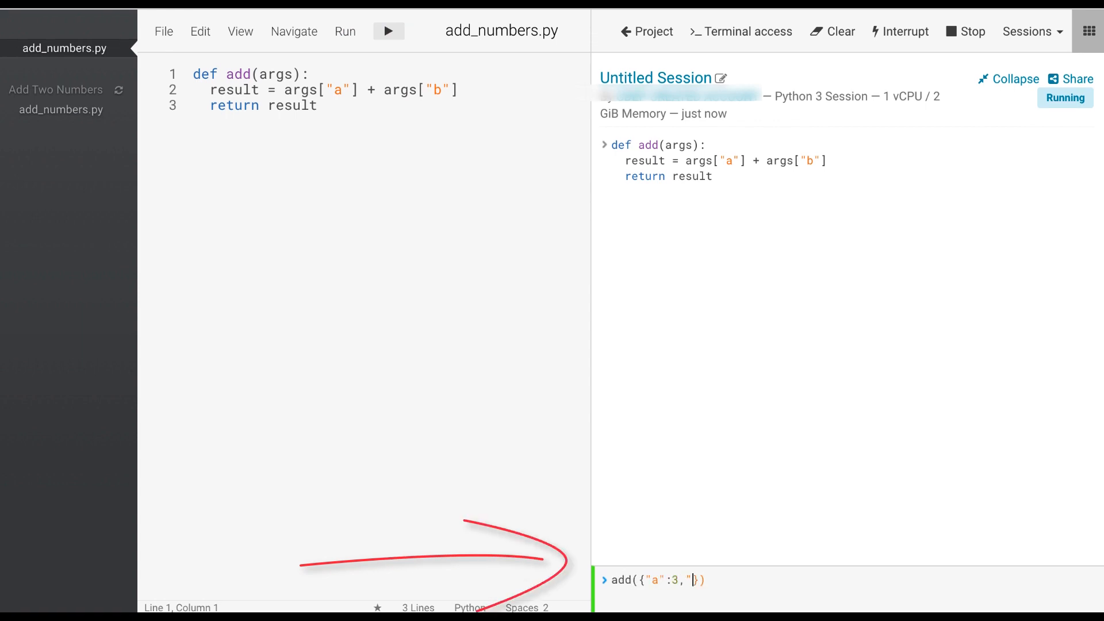
key(Return)
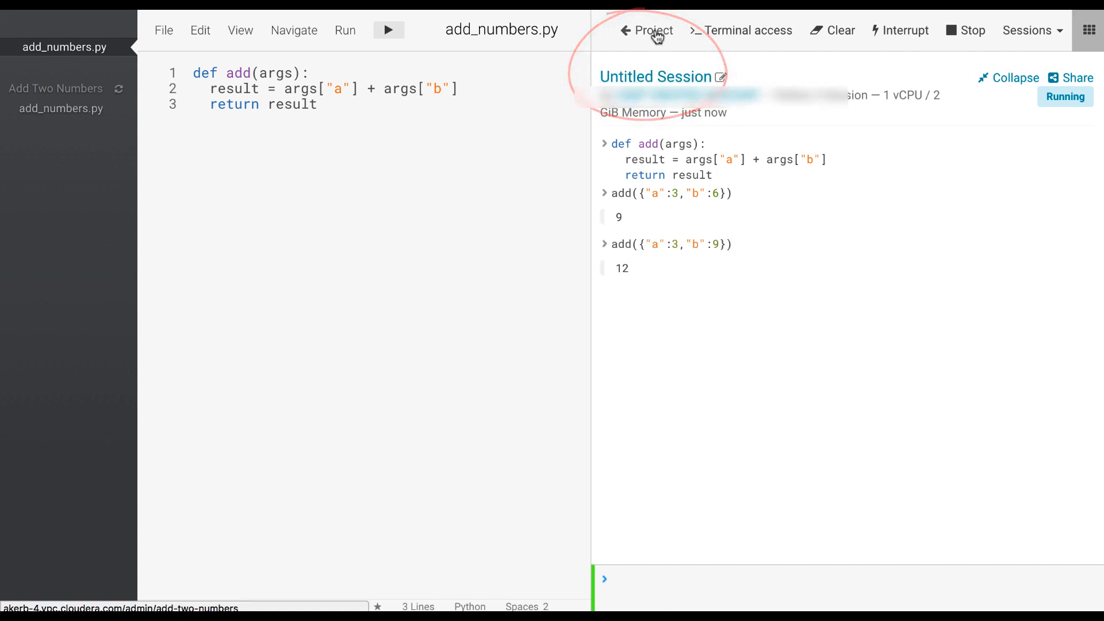
Step: Start a new project model named "Model Add Numbers" with the description "This model accepts two numbers as input and returns their sum."
click(657, 37)
click(35, 245)
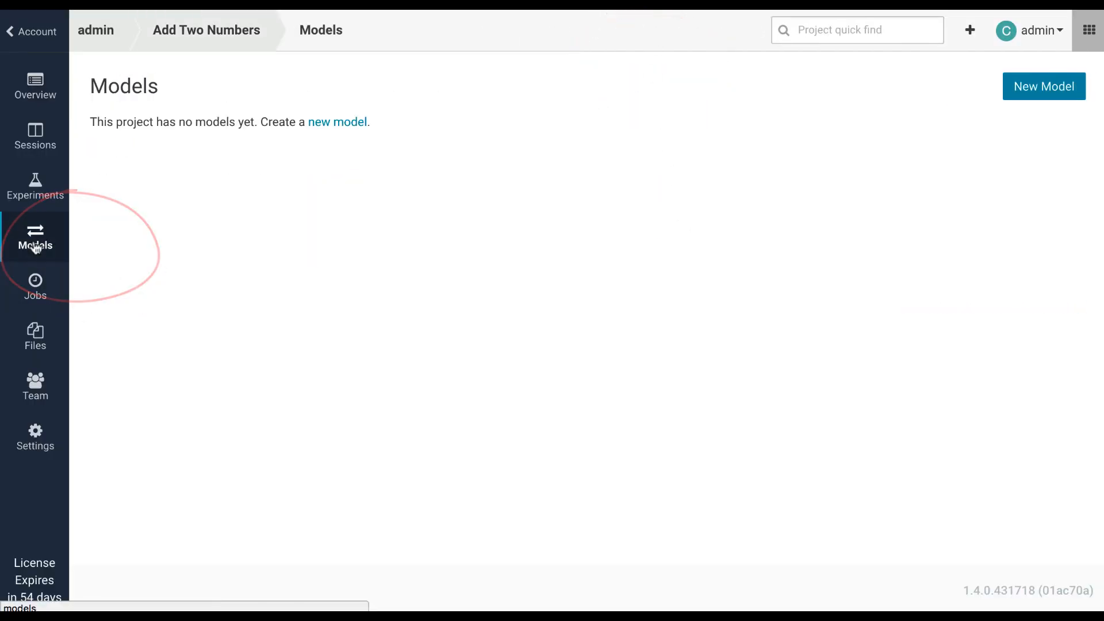
click(328, 125)
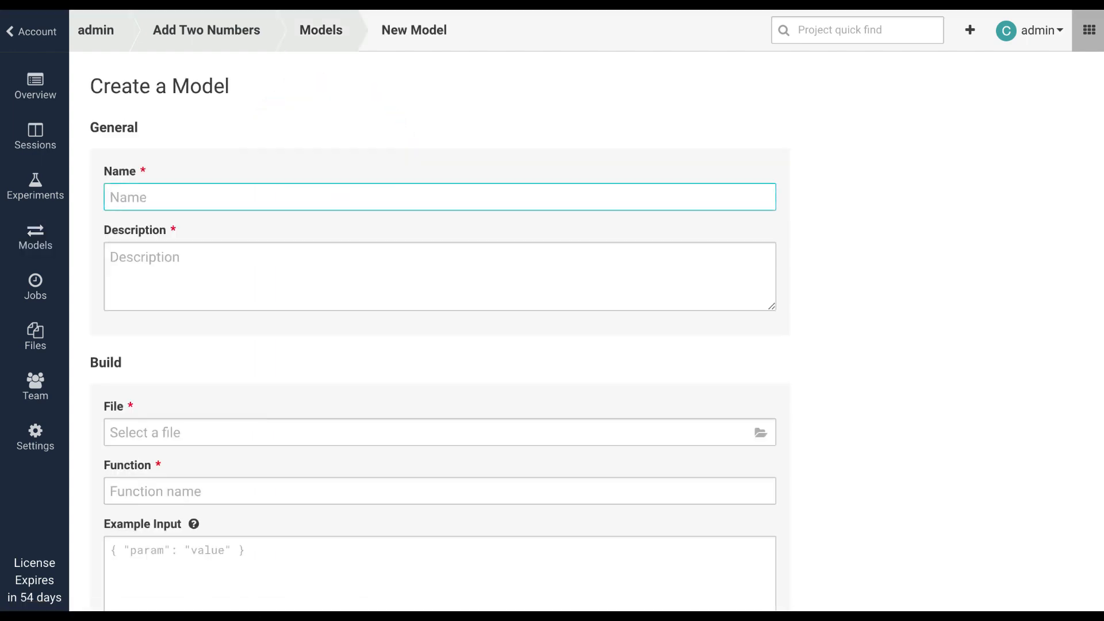
text(Model Add Numbers)
key(Tab)
text(This model accepts two numbers as in)
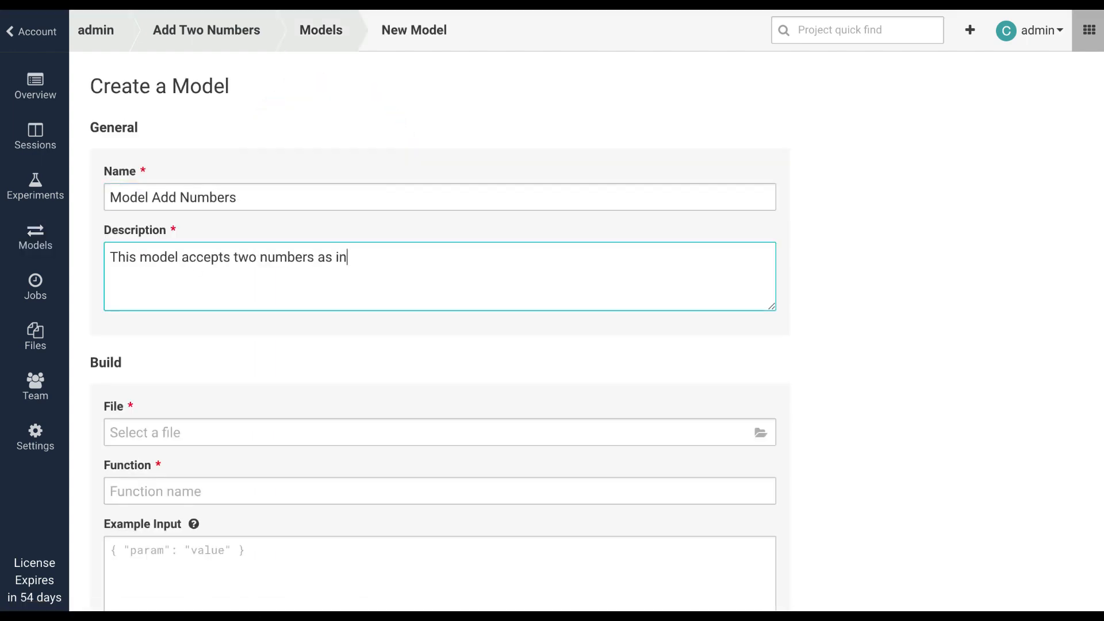
text(put and returns their sum.)
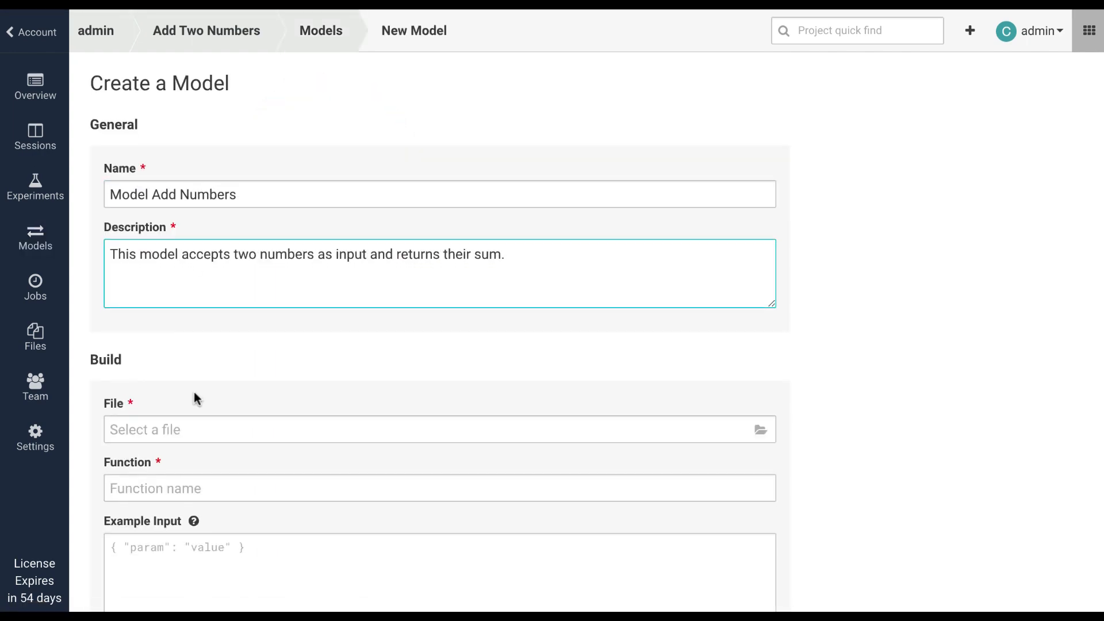
Step: Set the model's build file to add_numbers.py and its function to add
scroll(194, 391, down, 2)
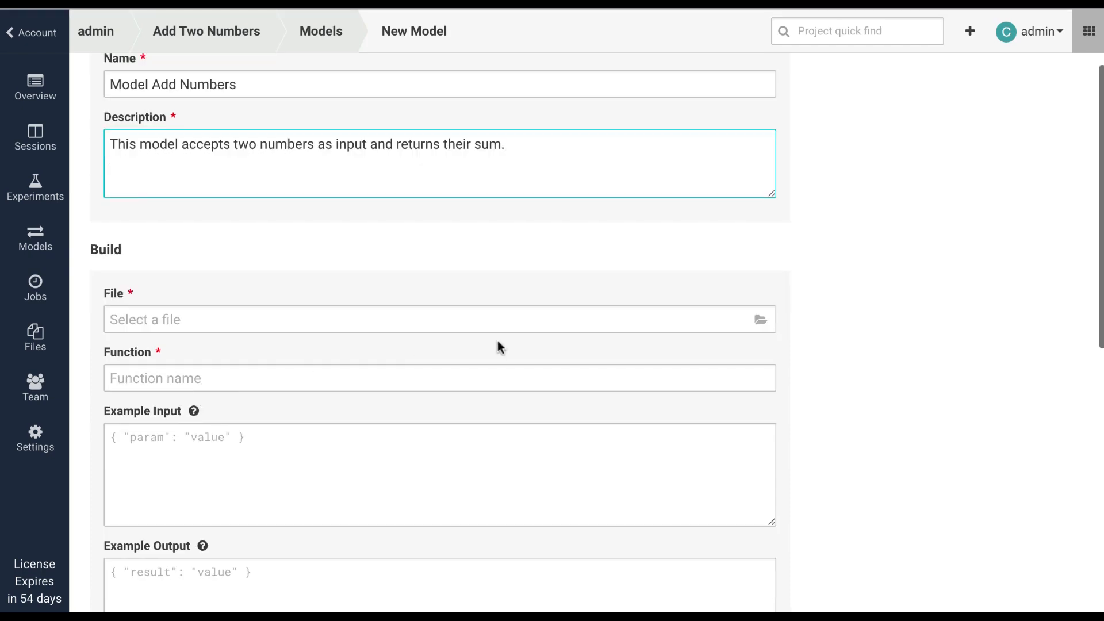
click(760, 319)
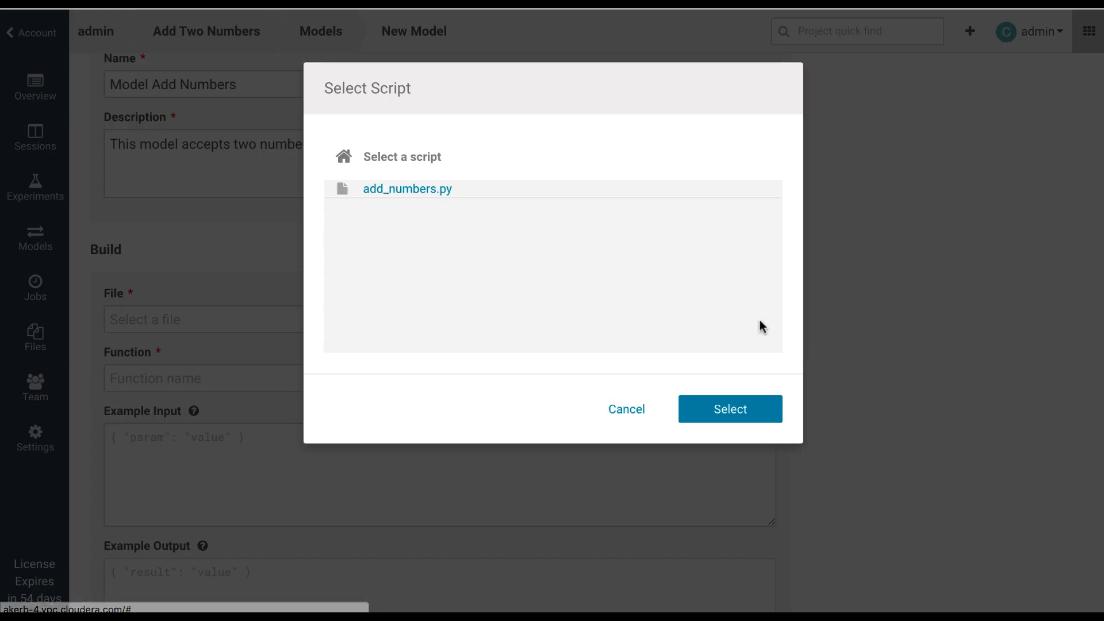
click(405, 189)
click(727, 409)
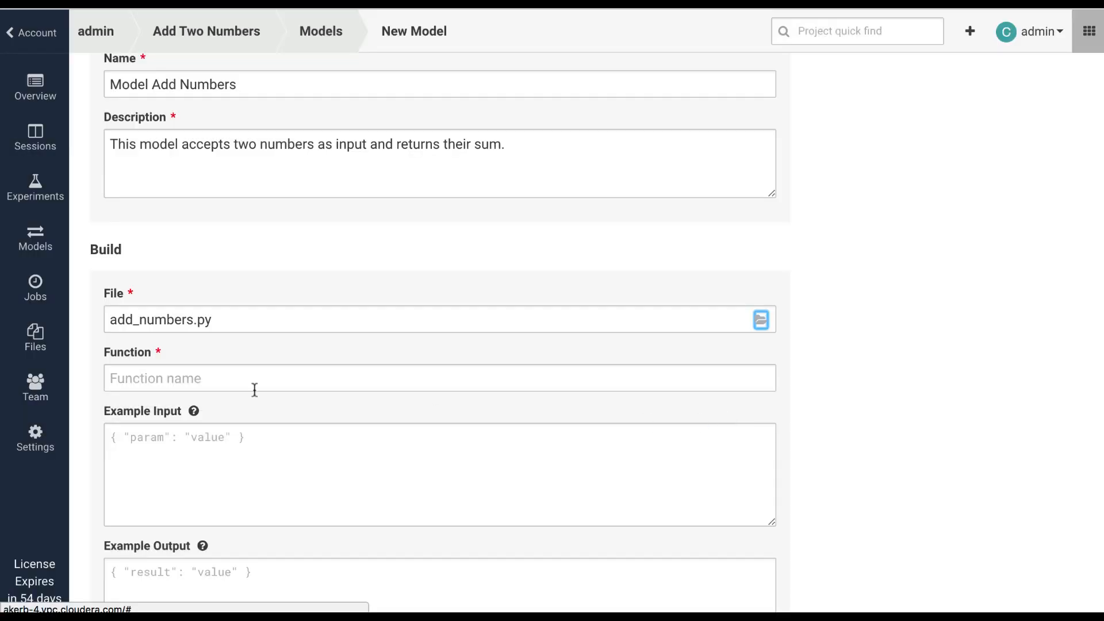
click(155, 384)
text(add)
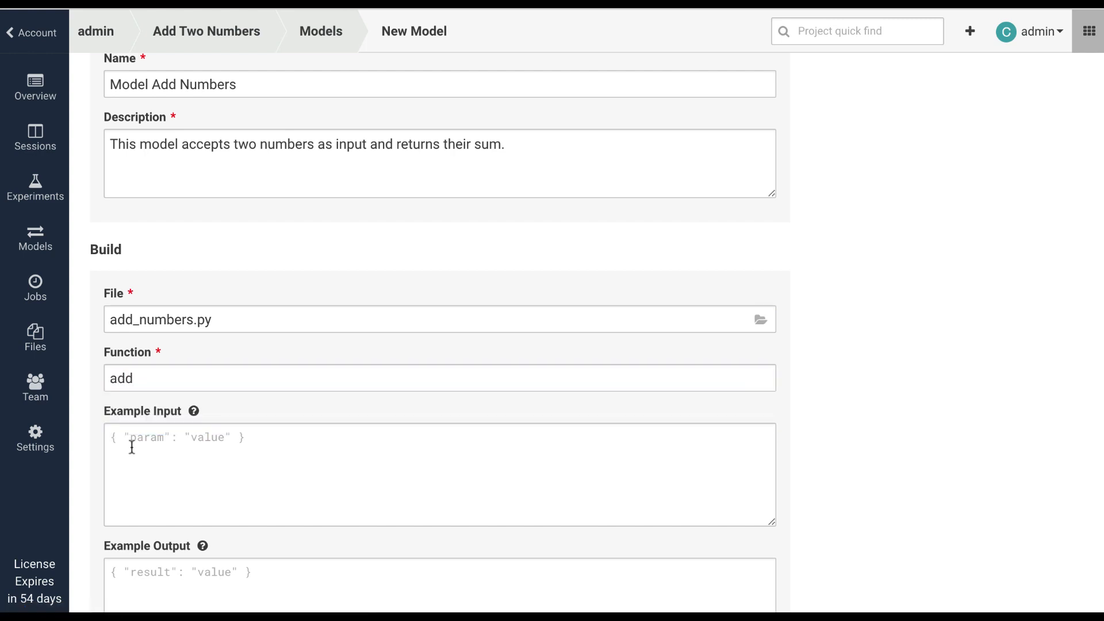
Step: Enter {"a":3,"b":6} as the model's example input and 9 as its example output
click(128, 444)
text({)
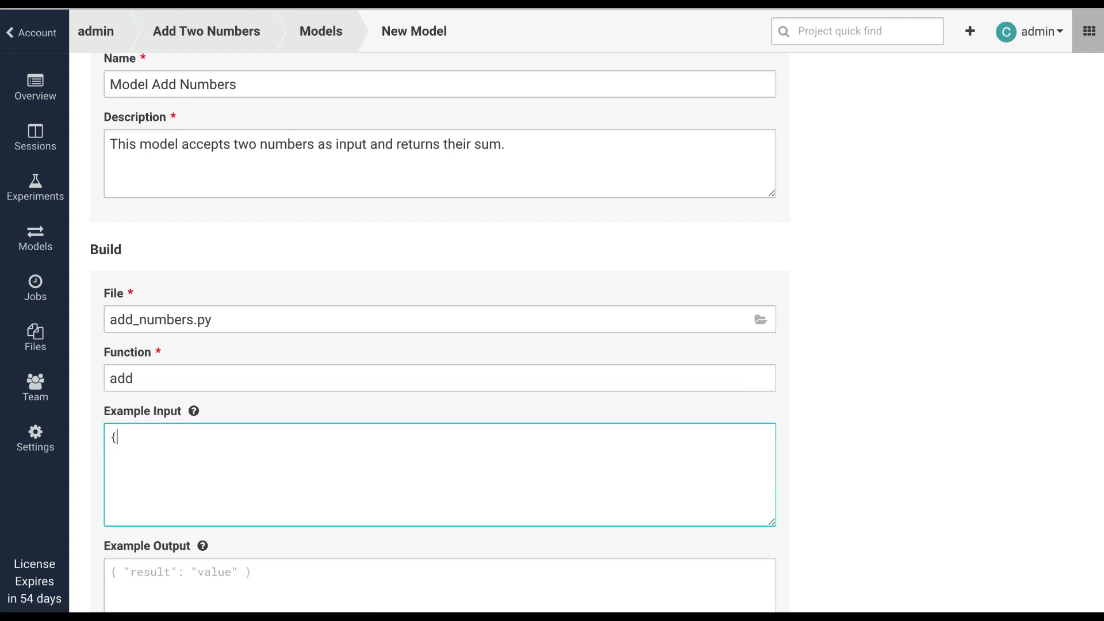
text("a)
text(":3)
text(,"b")
key(Left)
text(b)
key(Right)
text(: 6 })
scroll(203, 411, down, 3)
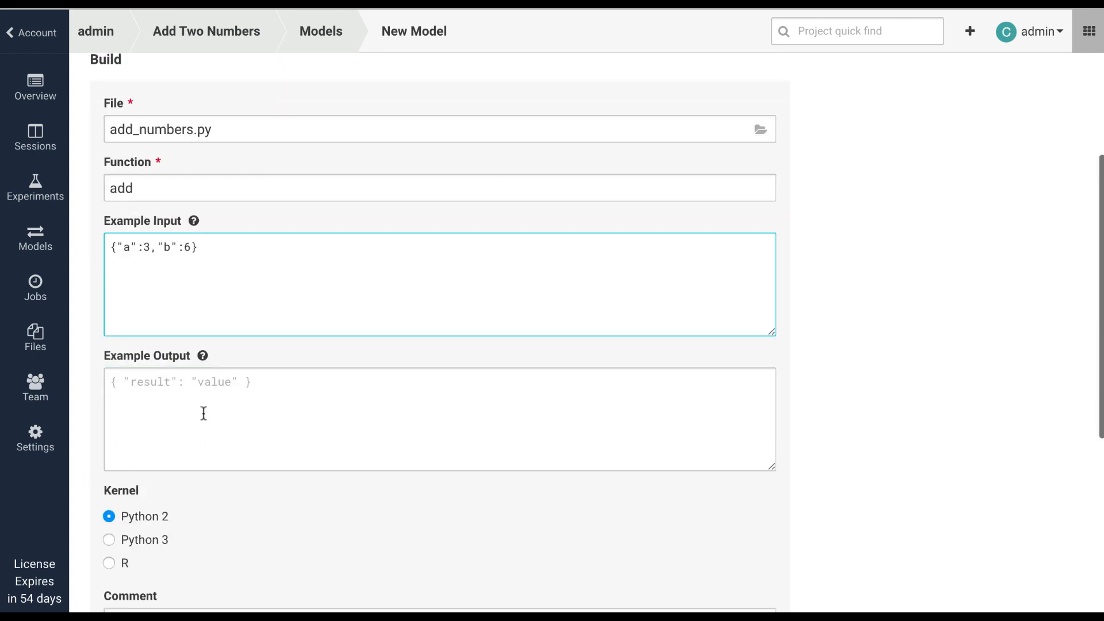
click(194, 397)
text(9)
Step: Deploy the model with the Python 3 kernel, the 1 vCPU / 2 GiB Memory engine profile and 3 replicas
scroll(227, 379, down, 2)
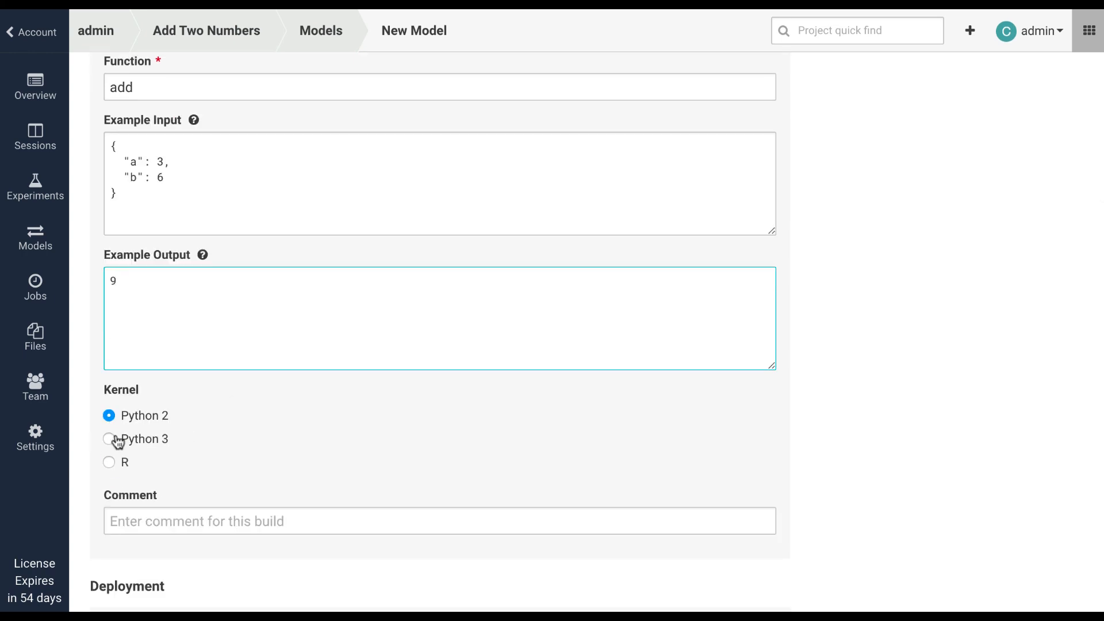
click(109, 440)
scroll(338, 420, down, 2)
scroll(519, 367, down, 3)
click(234, 381)
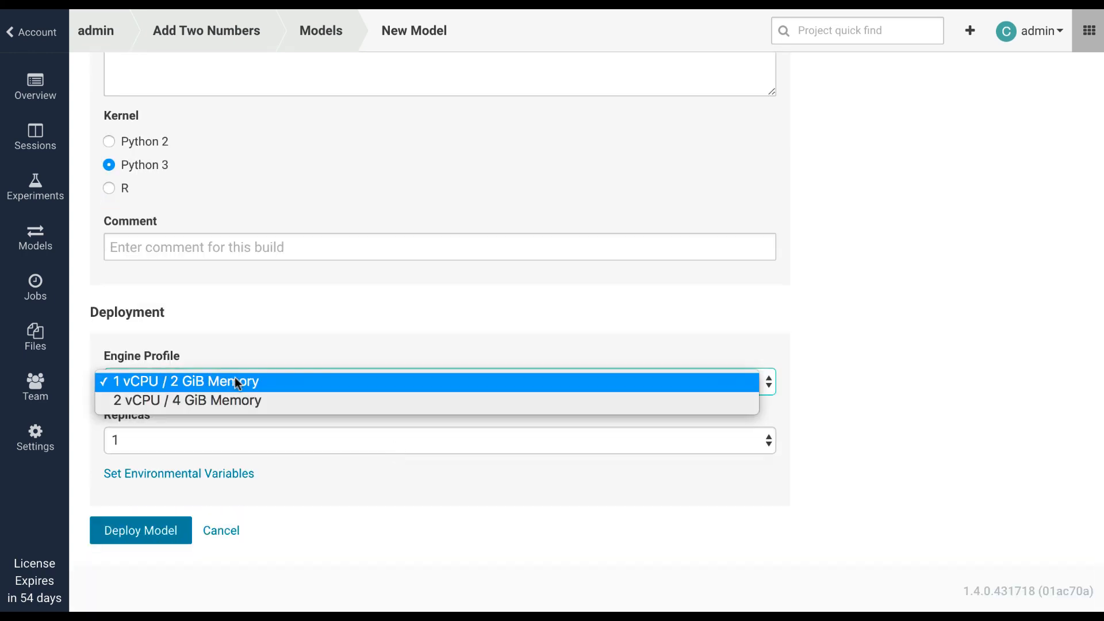
click(234, 382)
click(325, 439)
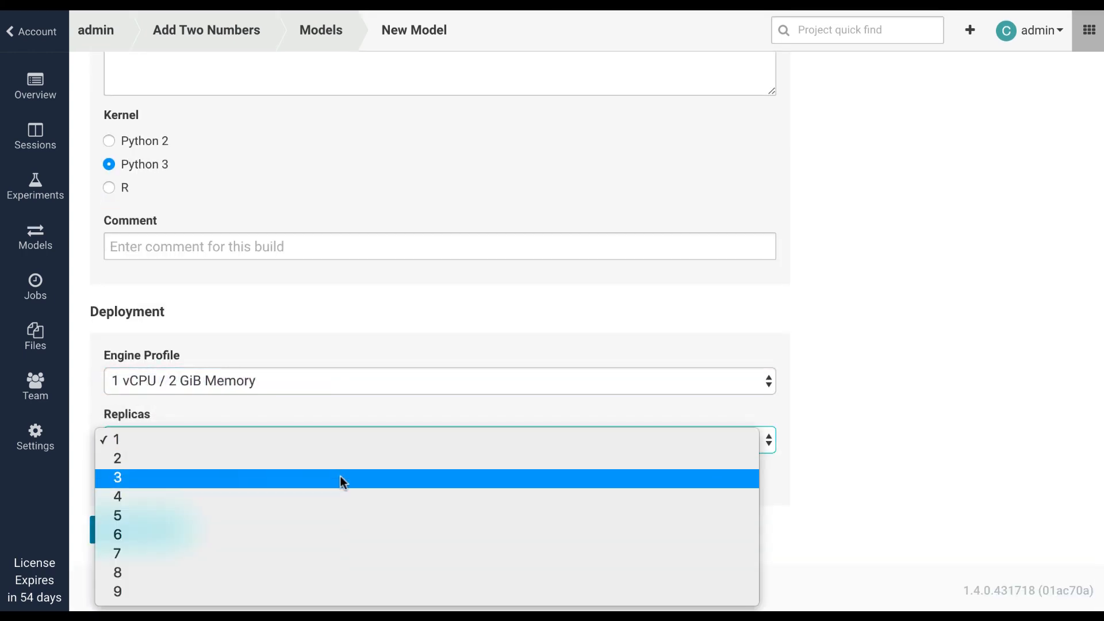
click(339, 480)
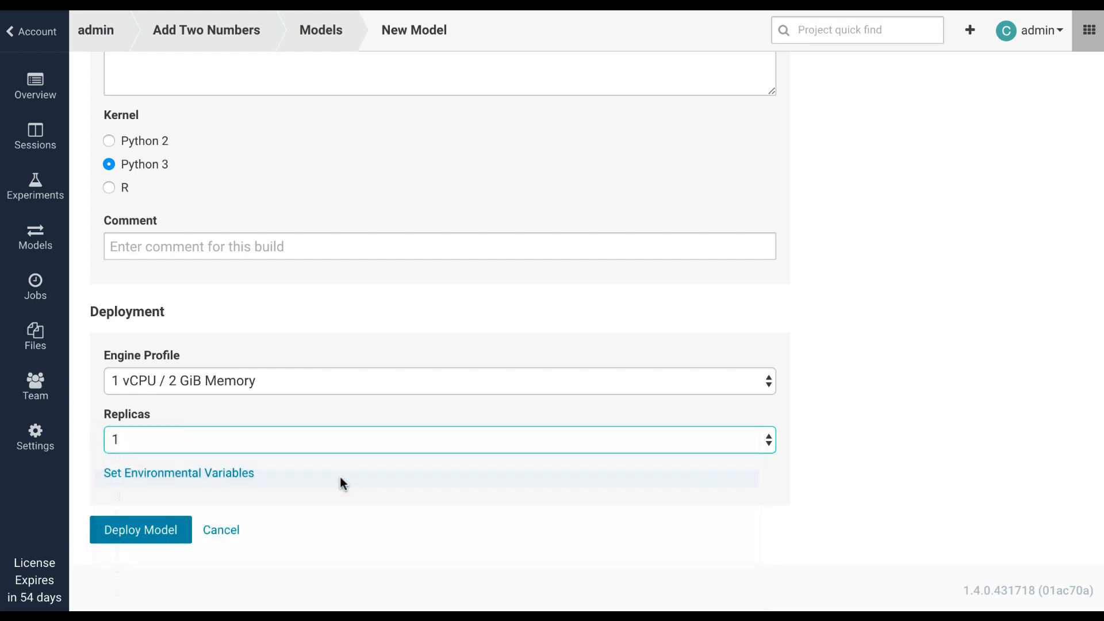
click(144, 529)
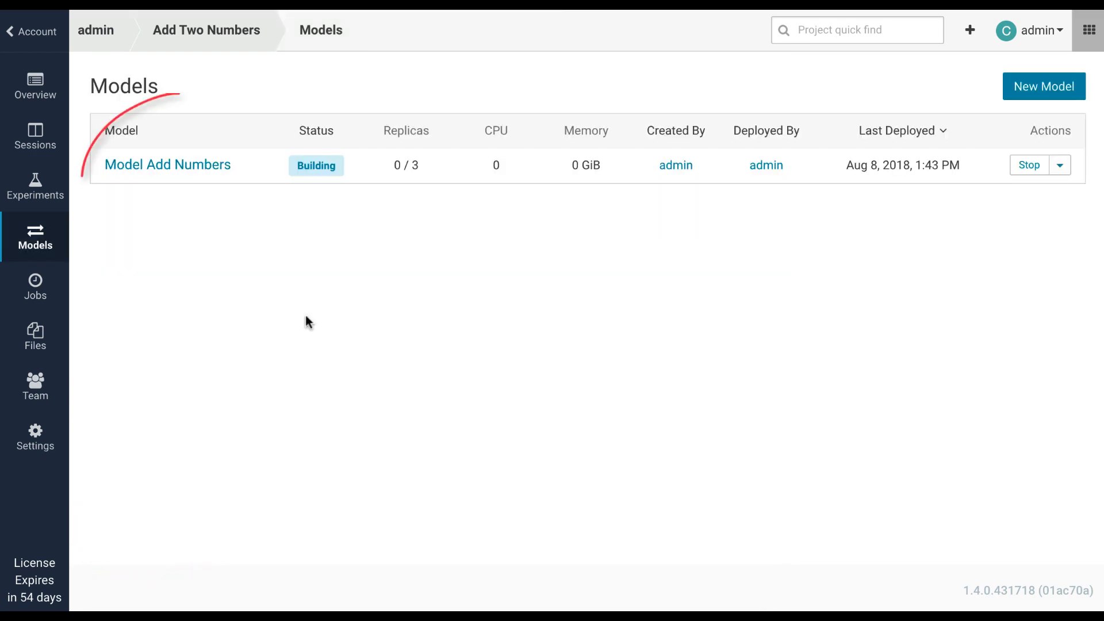
Step: Examine the status and build log of Model Add Numbers' first build
click(154, 166)
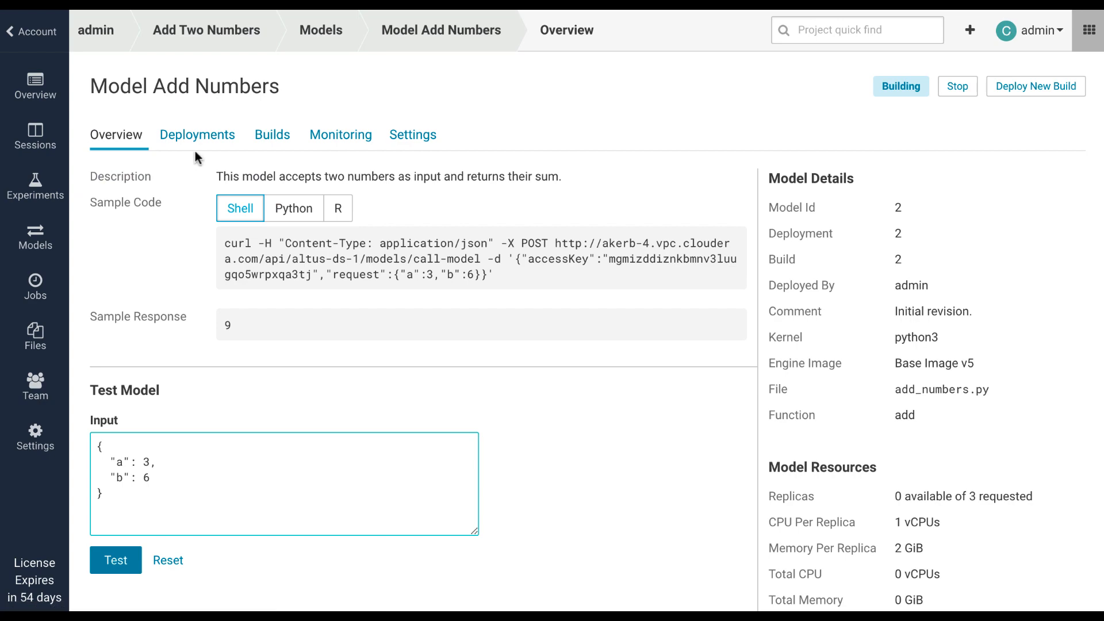
click(276, 144)
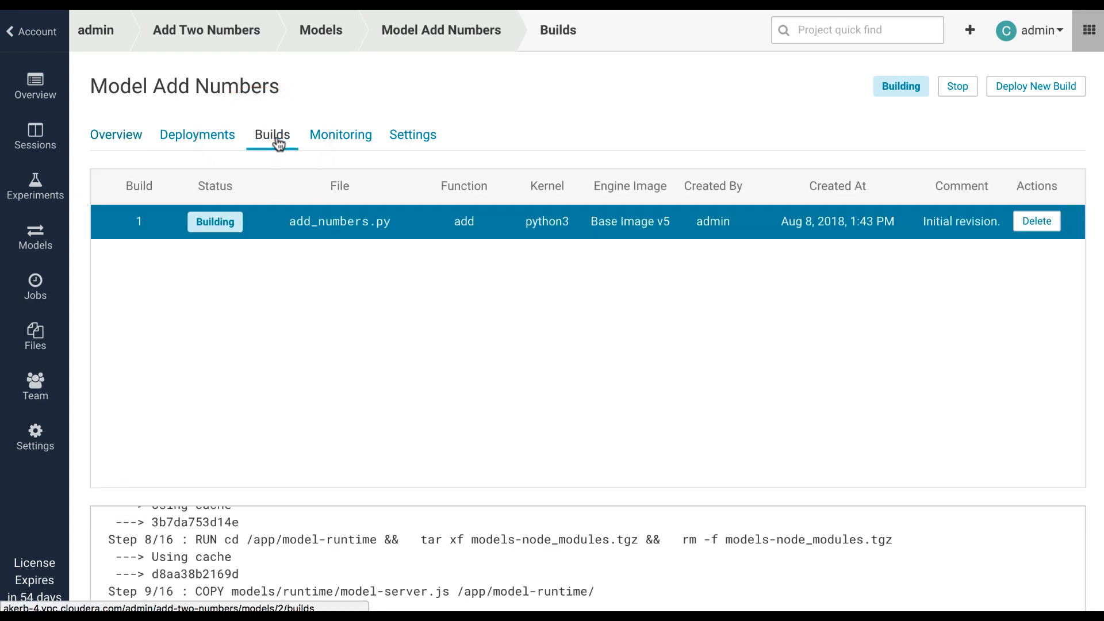
scroll(646, 374, down, 5)
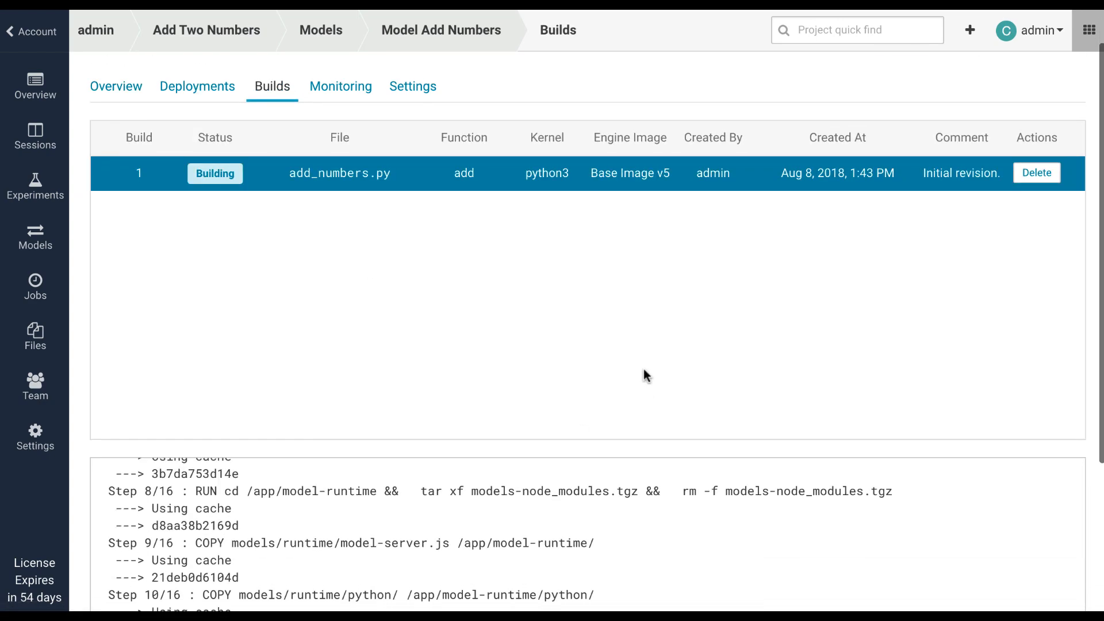
scroll(642, 368, up, 10)
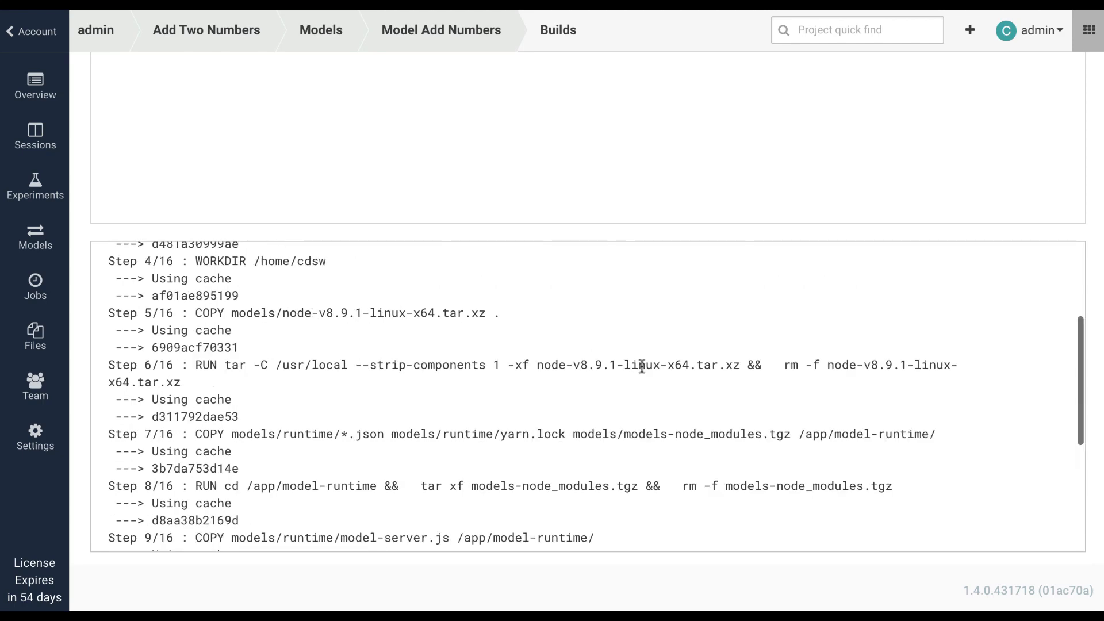
scroll(649, 367, up, 5)
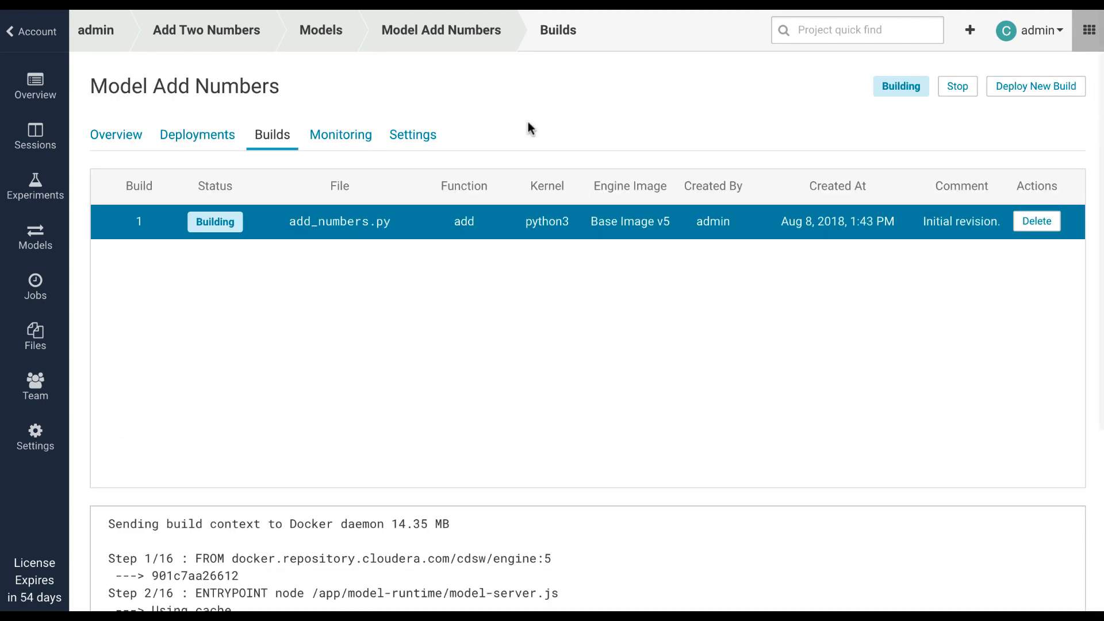
scroll(527, 153, down, 1)
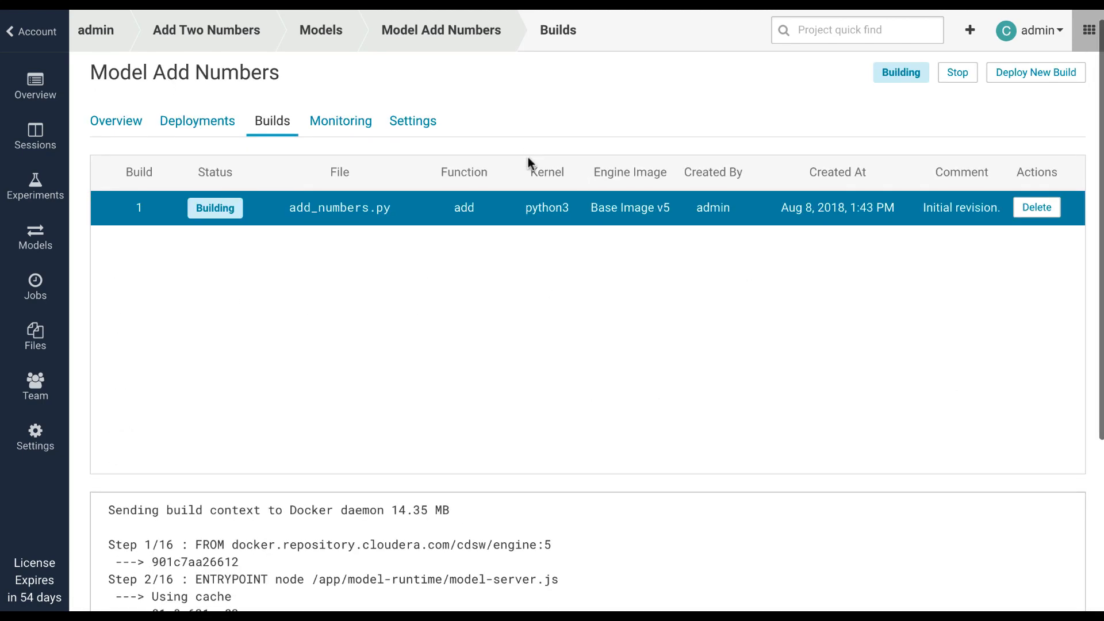
scroll(526, 263, down, 2)
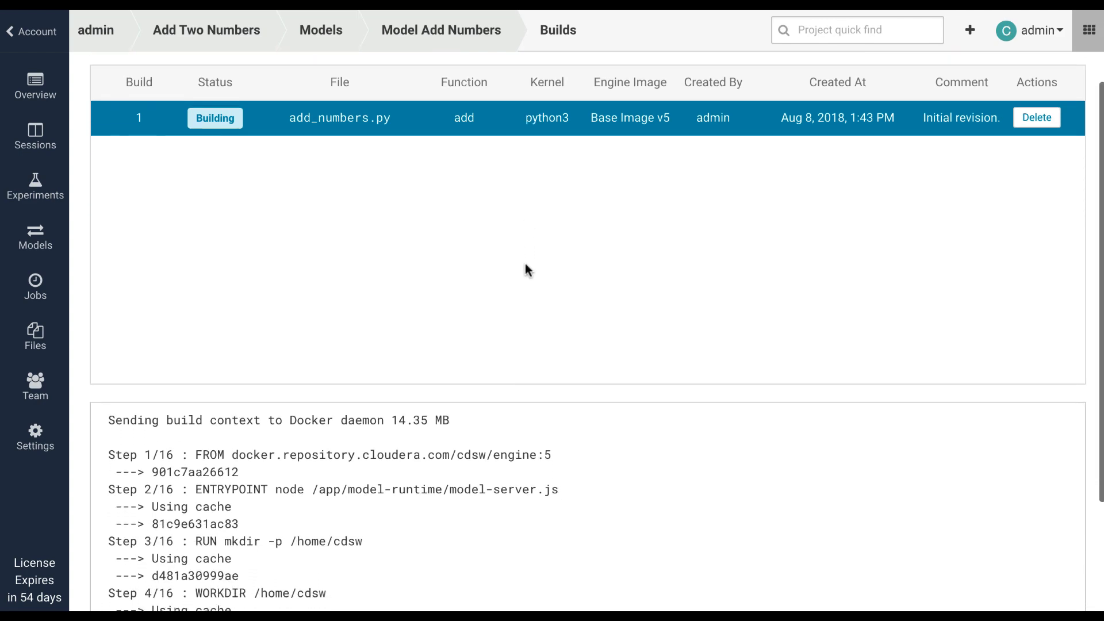
scroll(521, 374, down, 10)
scroll(522, 375, down, 8)
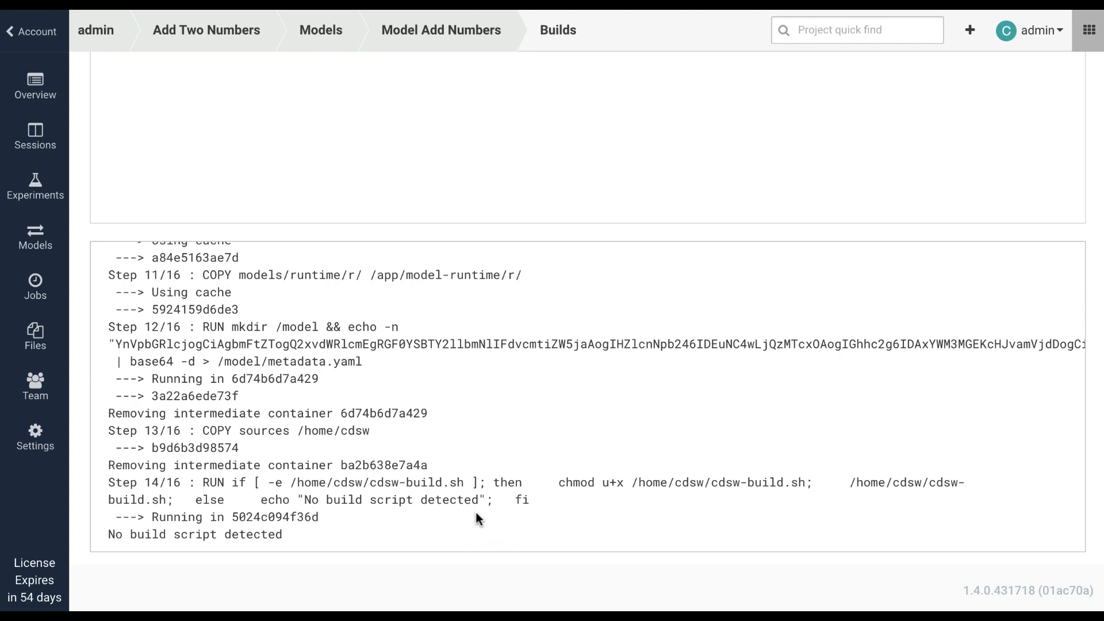
Step: Test the deployed model from its overview with the sample input a = 3, b = 6 and view the result
scroll(571, 172, up, 5)
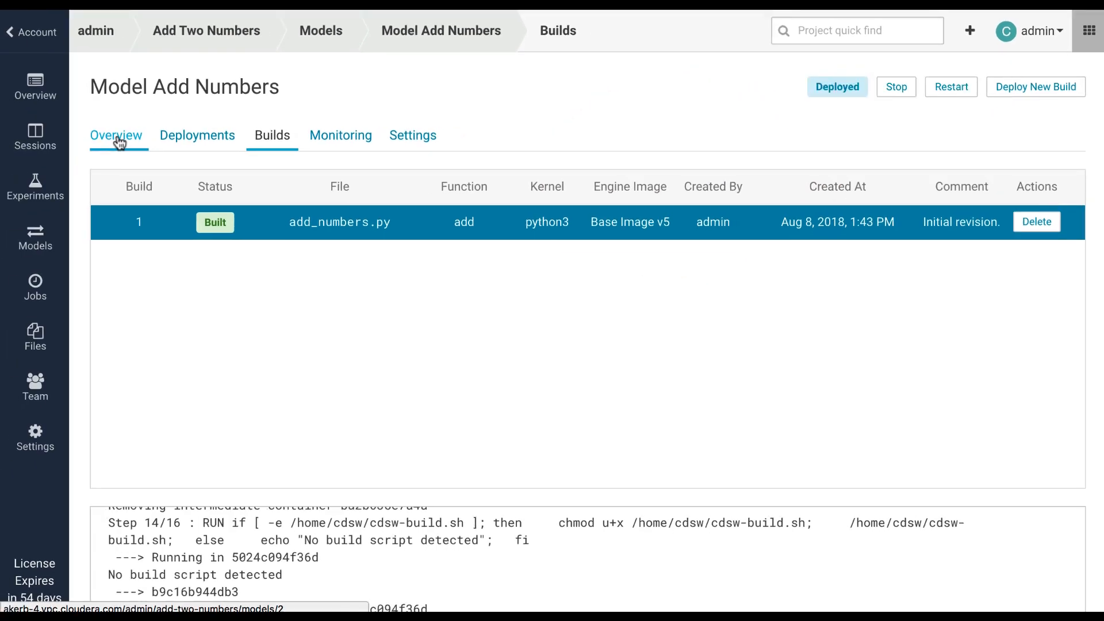
click(117, 138)
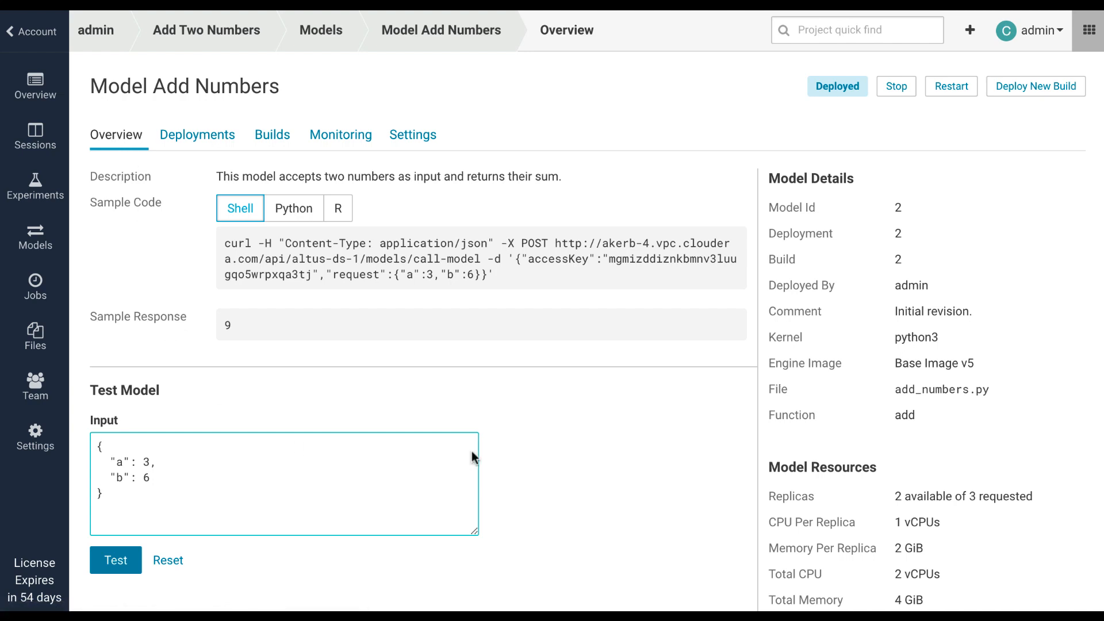
scroll(597, 351, down, 1)
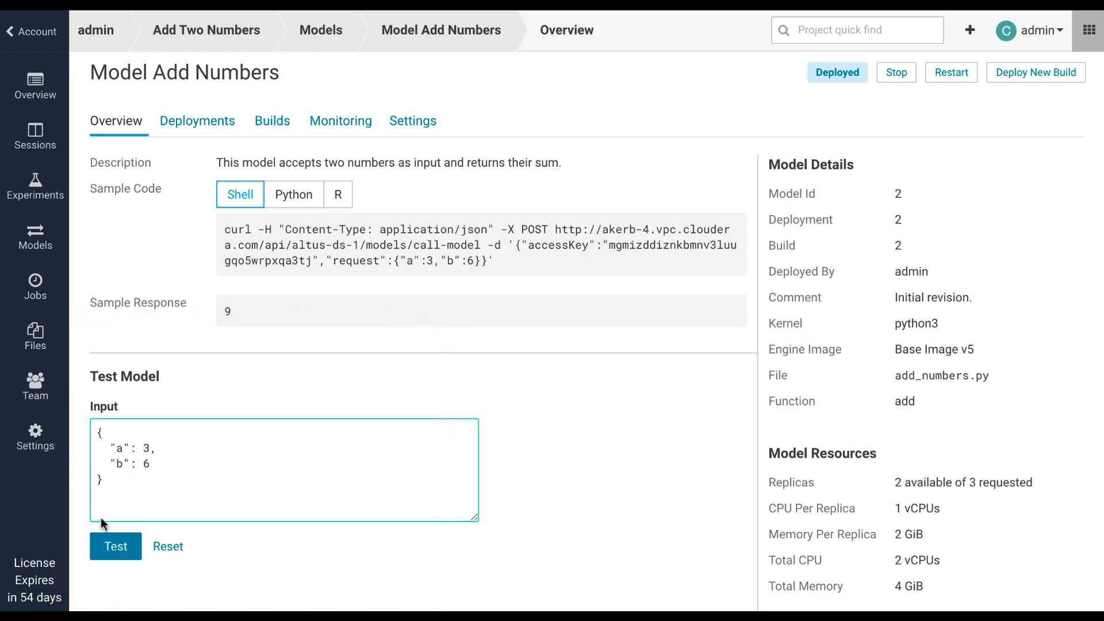
click(114, 548)
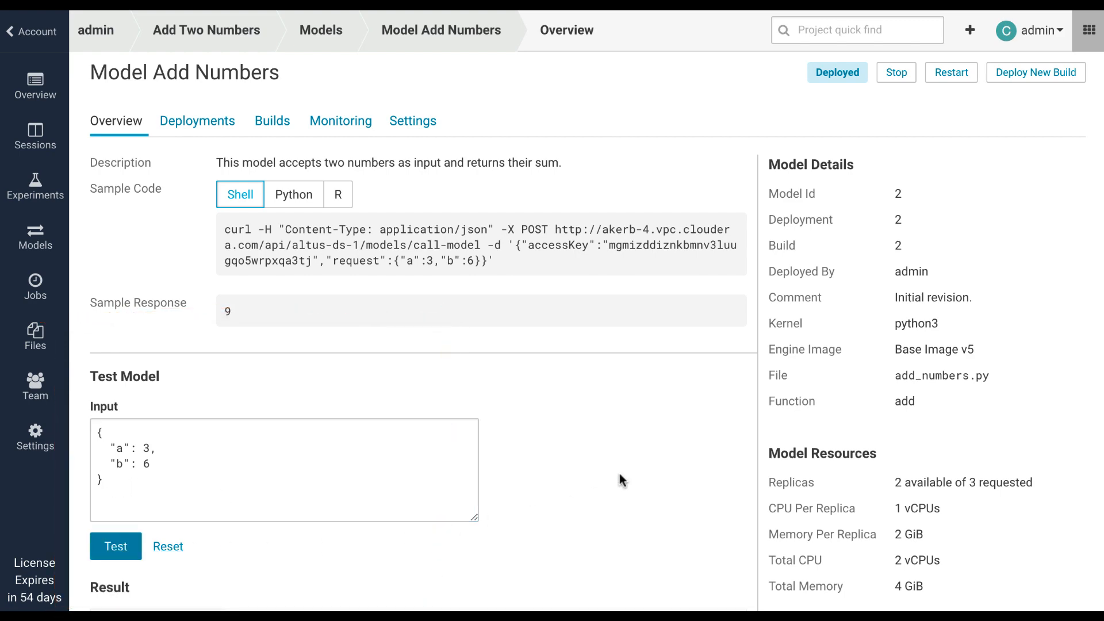
scroll(619, 470, down, 1)
scroll(619, 469, down, 2)
Step: Review the model's deployment history, inspecting the details of deployments 3 and 2
scroll(638, 462, up, 4)
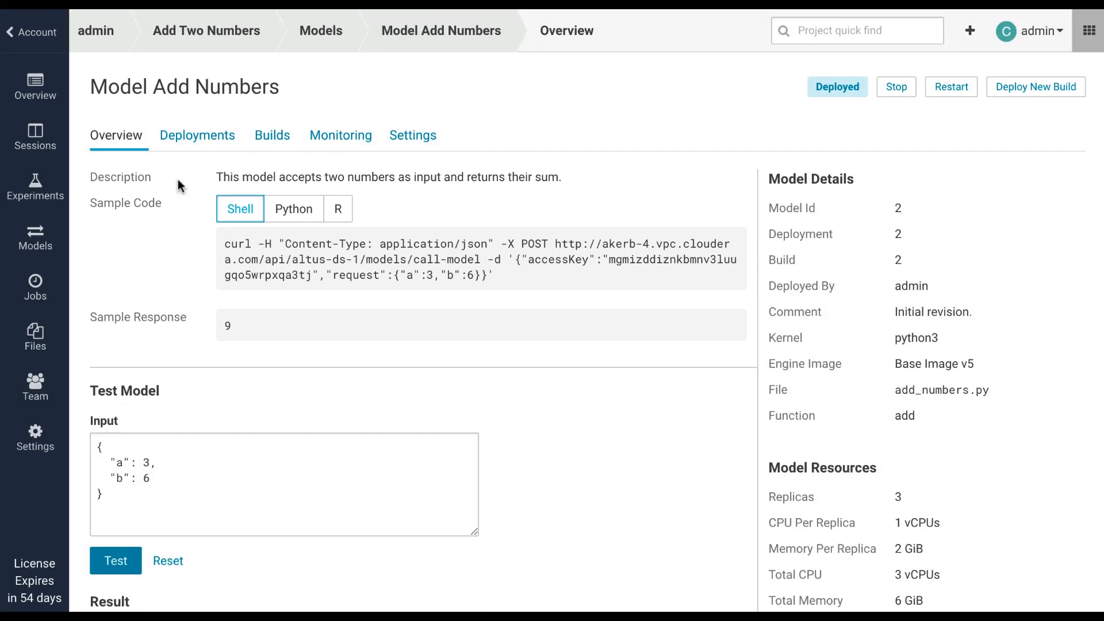
click(200, 139)
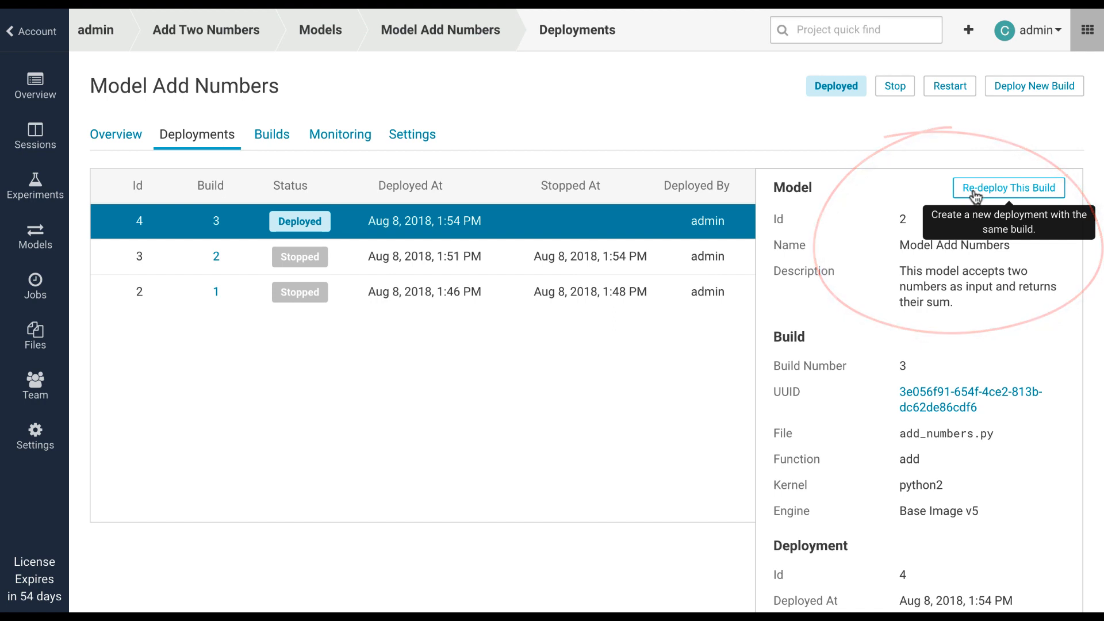
click(642, 264)
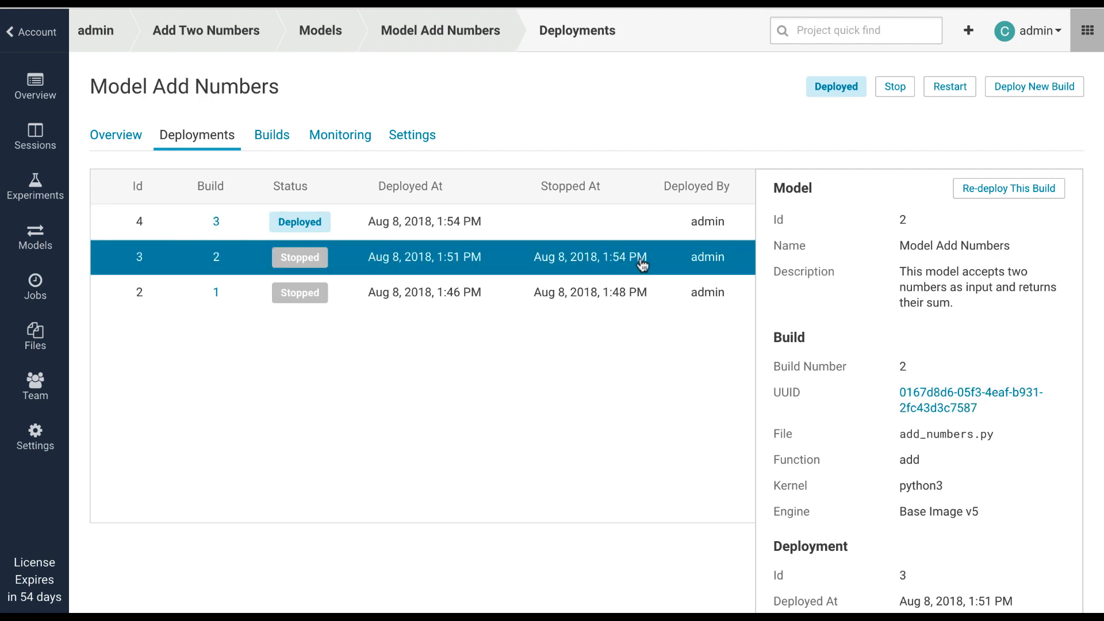
click(637, 292)
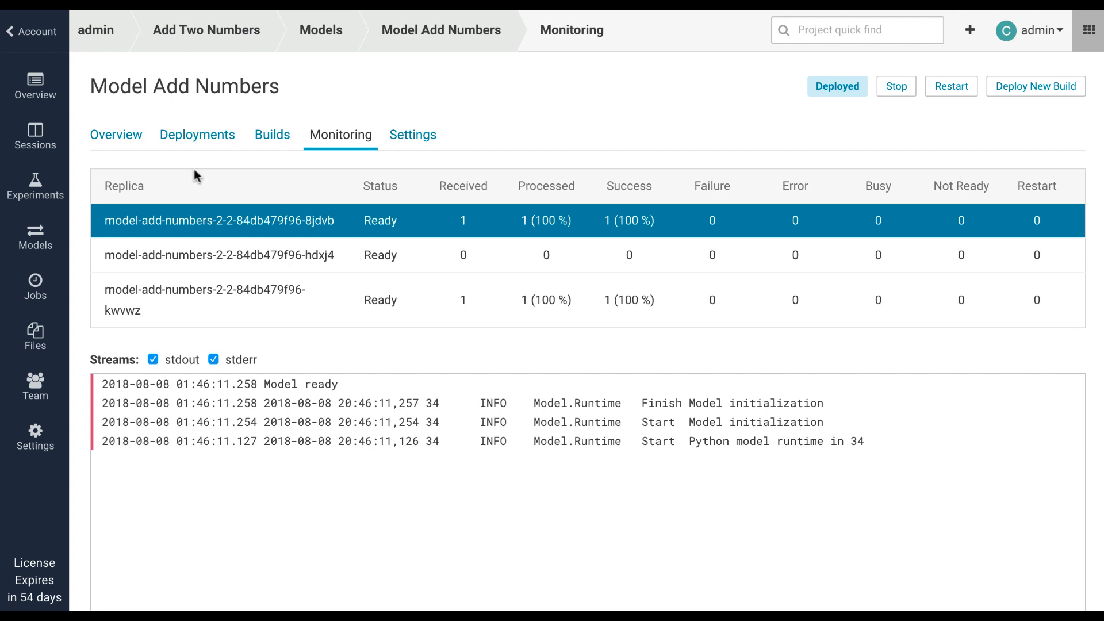
Step: Stop the deployed Model Add Numbers and accept the confirmation
click(896, 92)
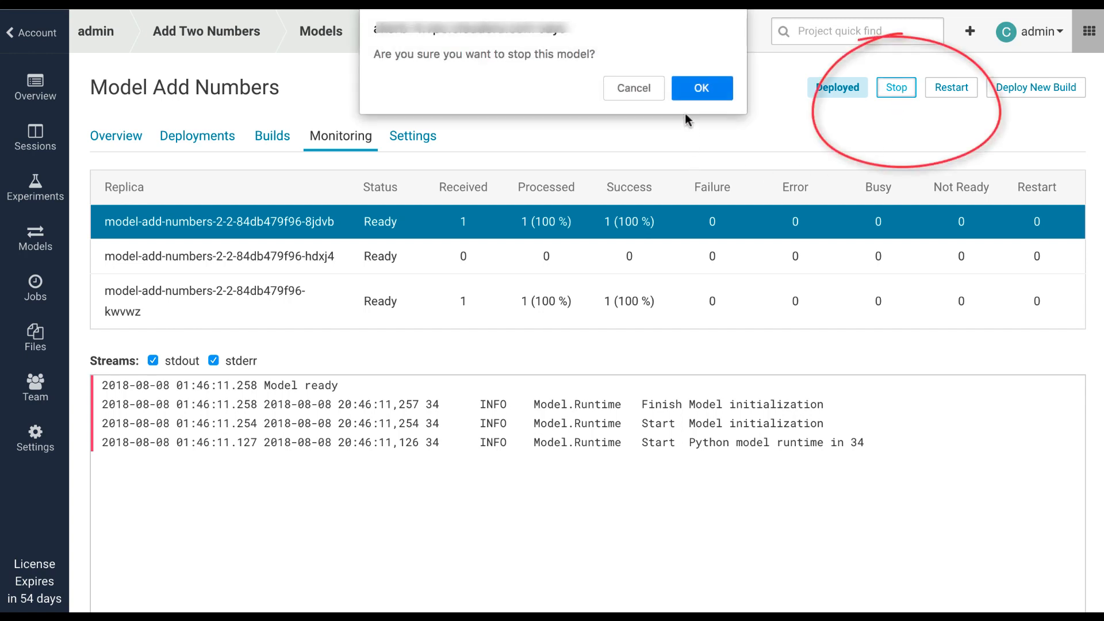
click(701, 90)
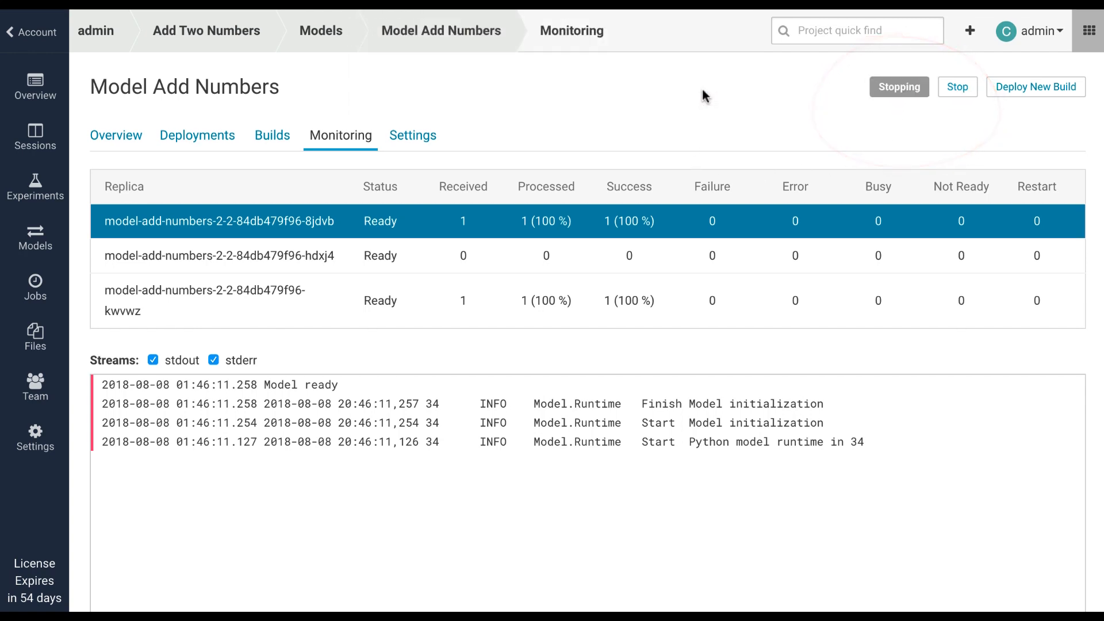